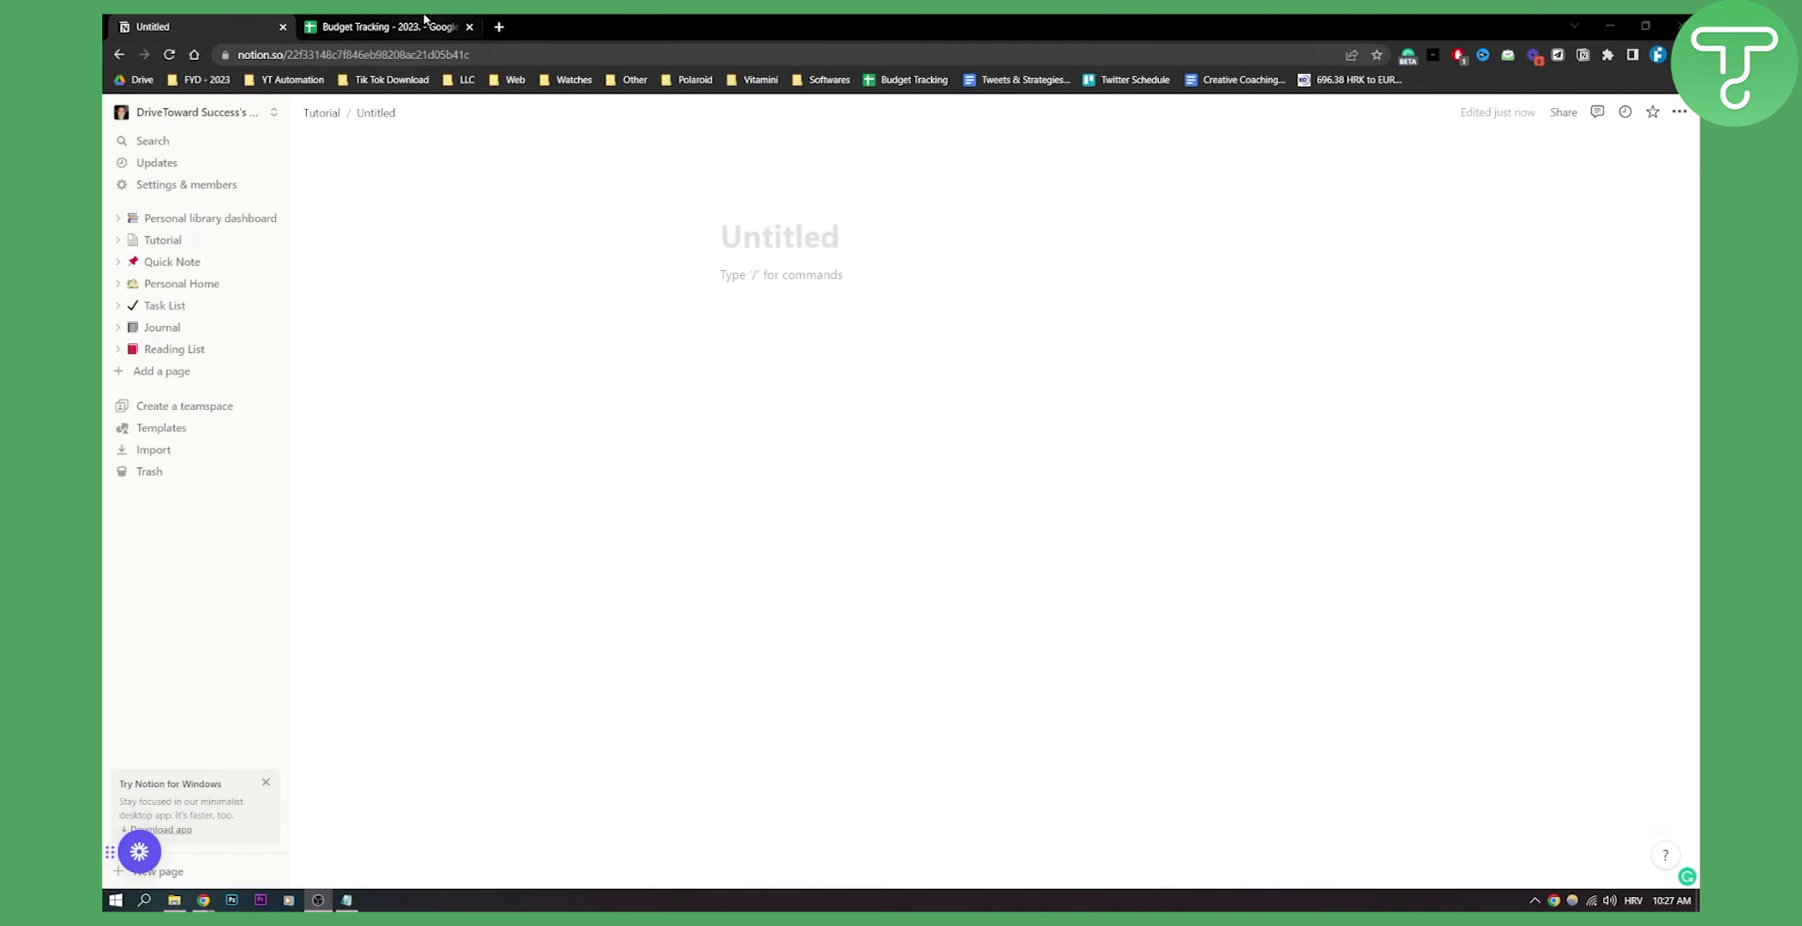
# Switch to the Budget Tracking - 2023 spreadsheet, whose sharing settings let anyone with the link edit
pyautogui.click(426, 26)
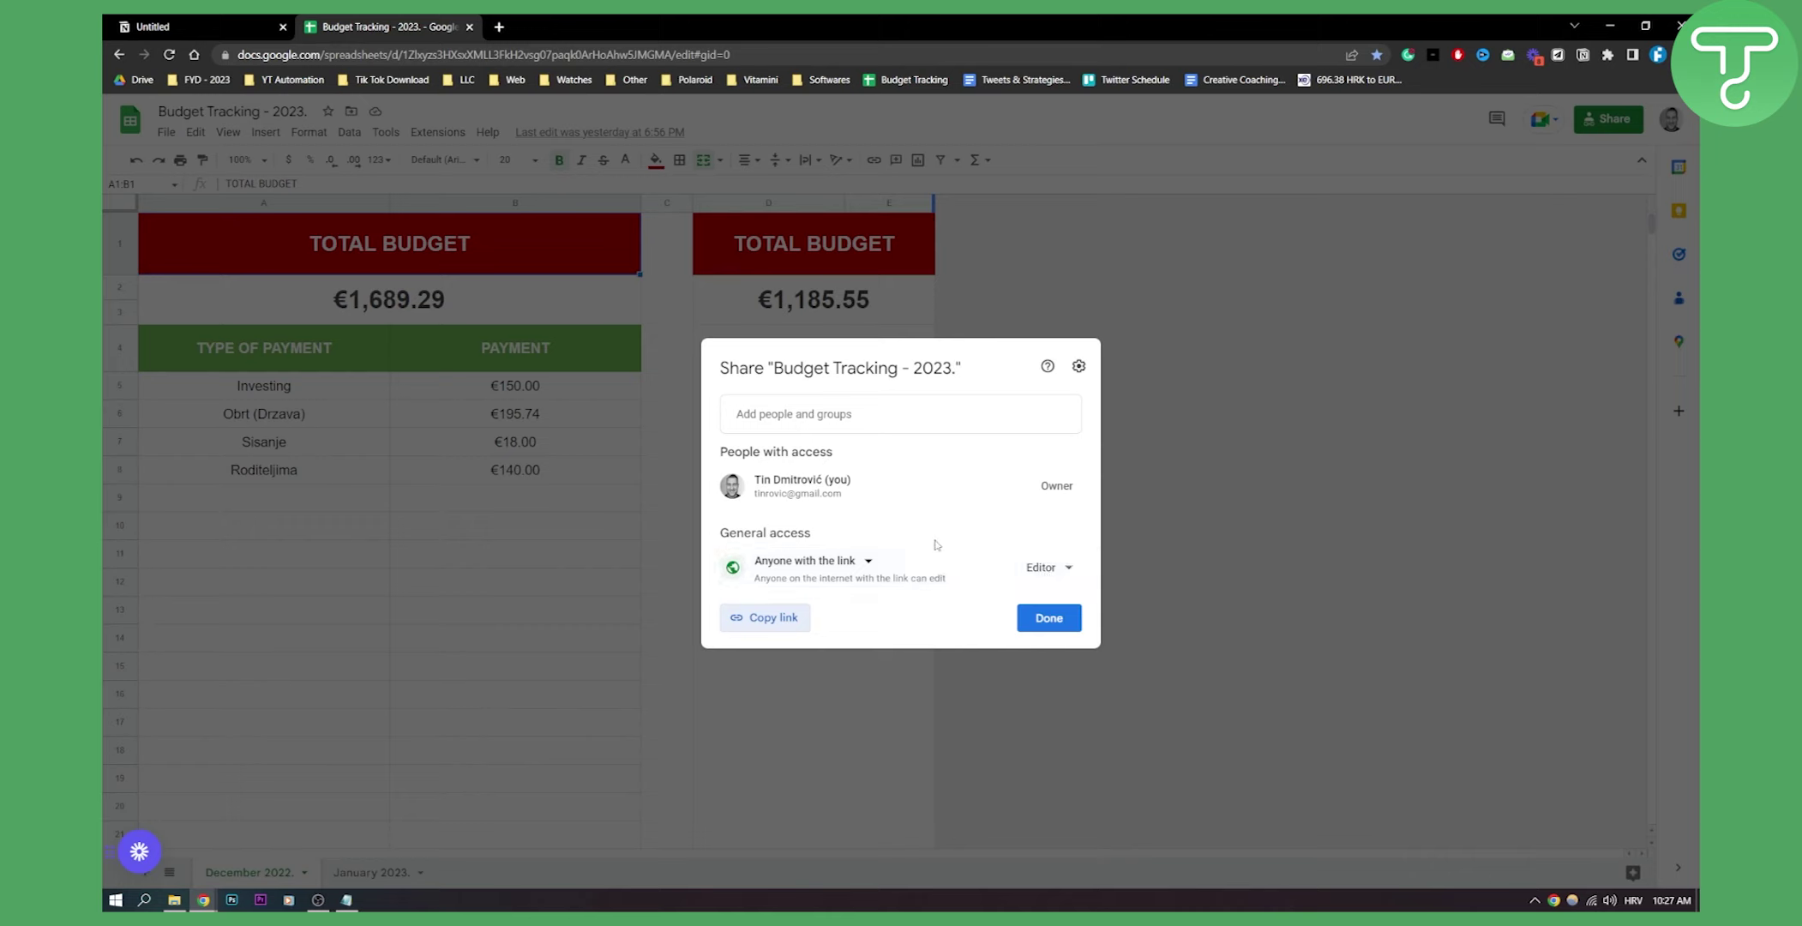
# Copy the budget spreadsheet's shareable link and return to the blank Untitled Notion page
pyautogui.click(772, 617)
pyautogui.click(197, 26)
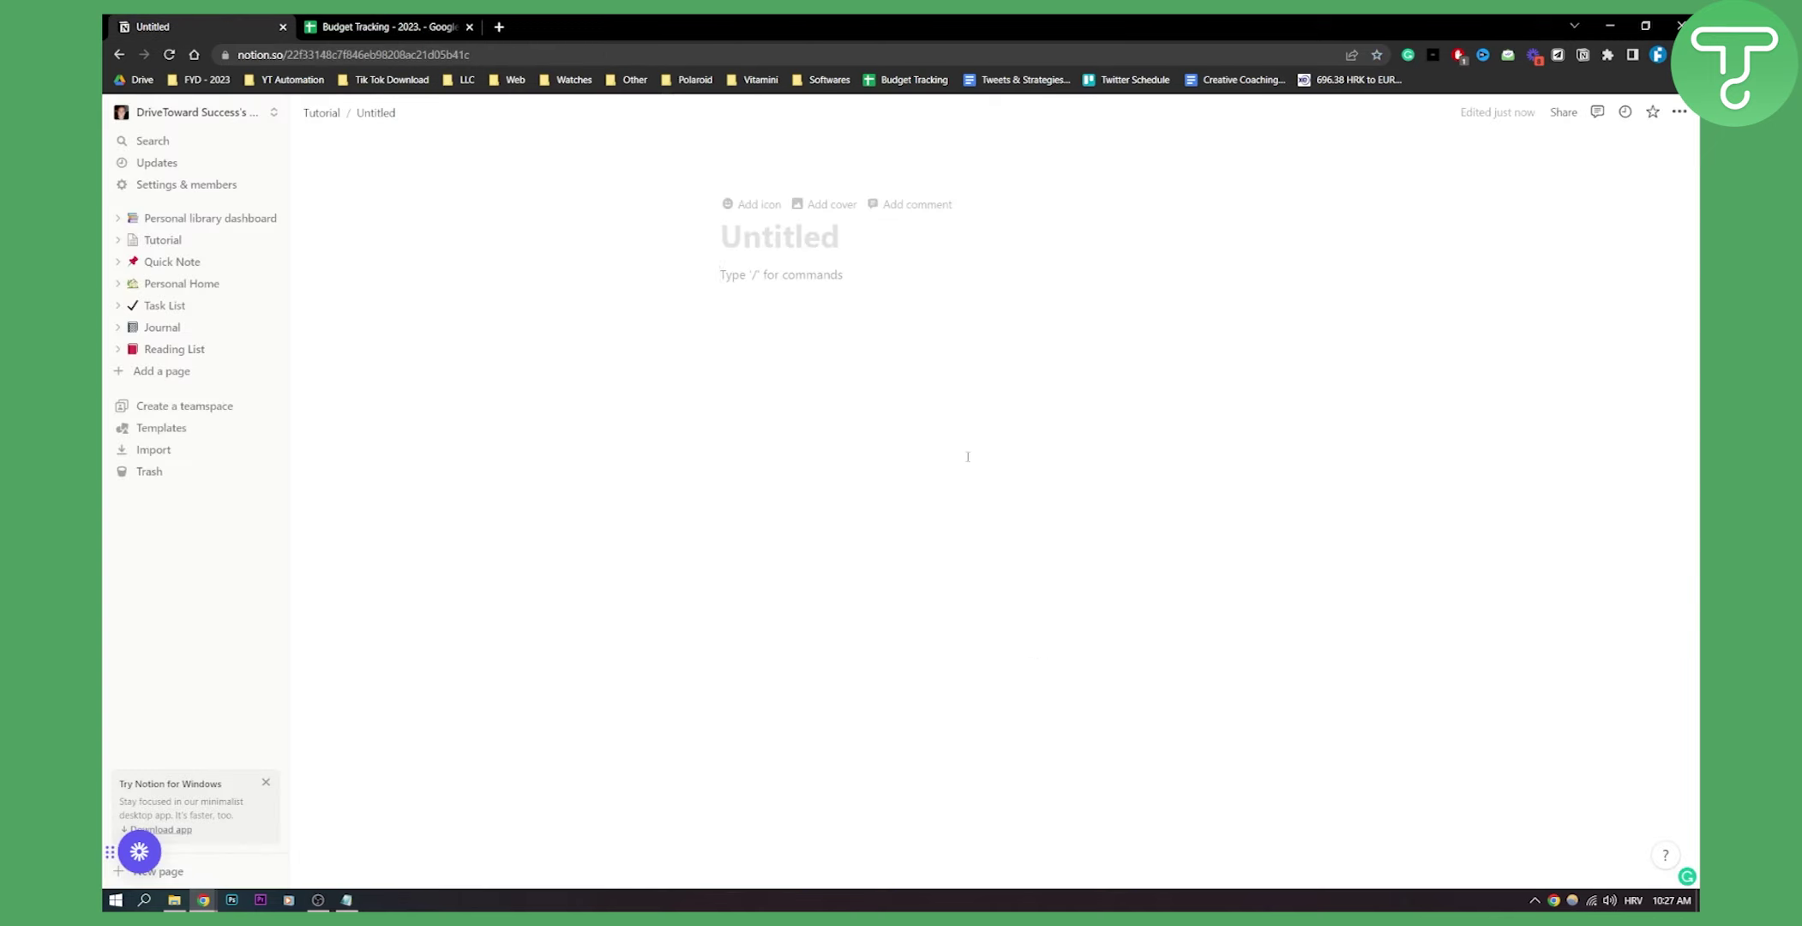
# Add an Embed block on the Untitled page using the pasted Budget Tracking sheet link
pyautogui.click(804, 275)
pyautogui.write('/emb')
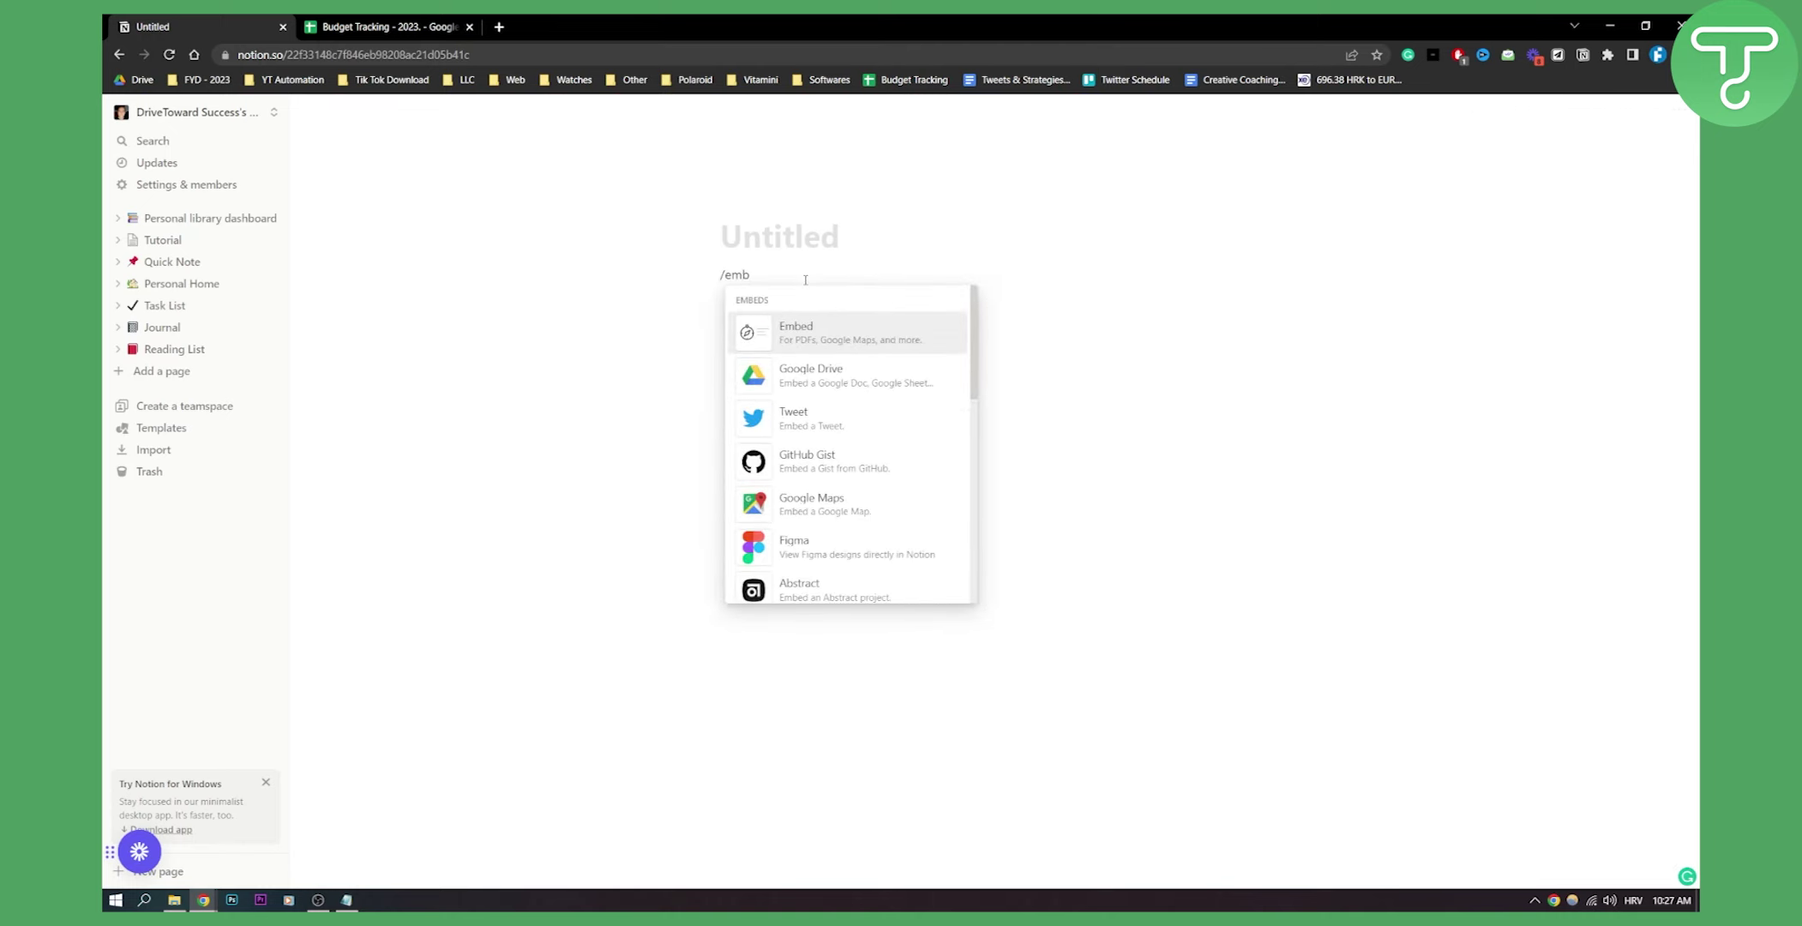
pyautogui.click(830, 332)
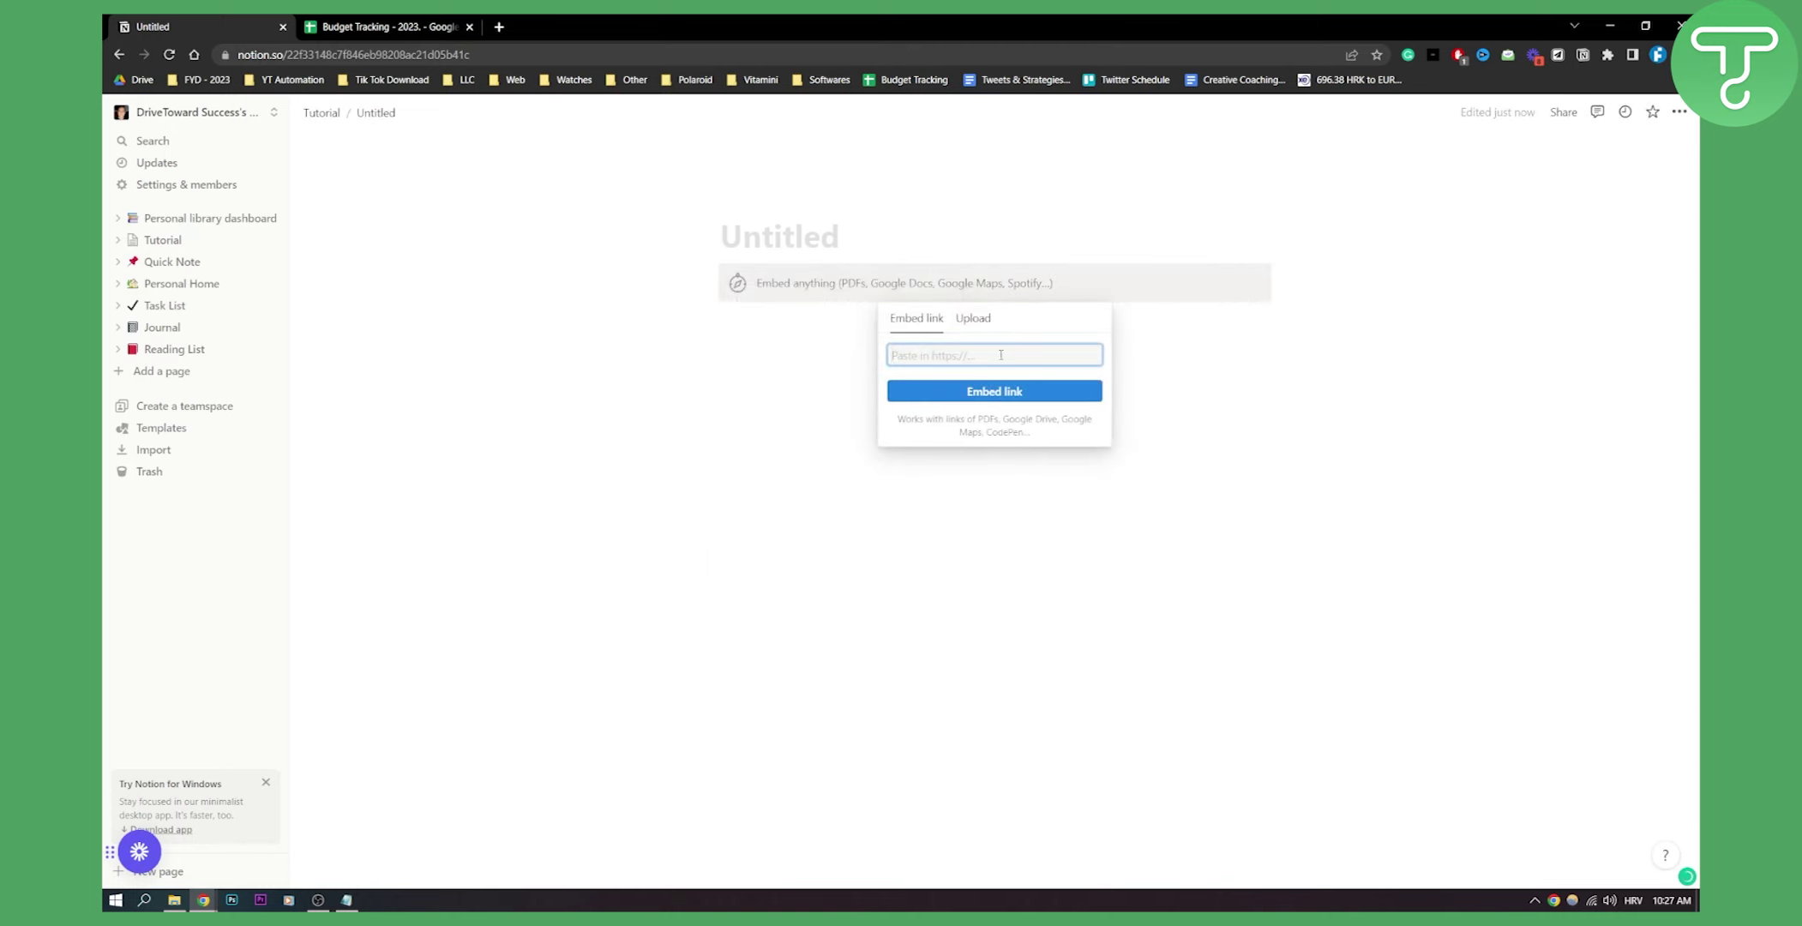
pyautogui.hotkey('ctrl', 'v')
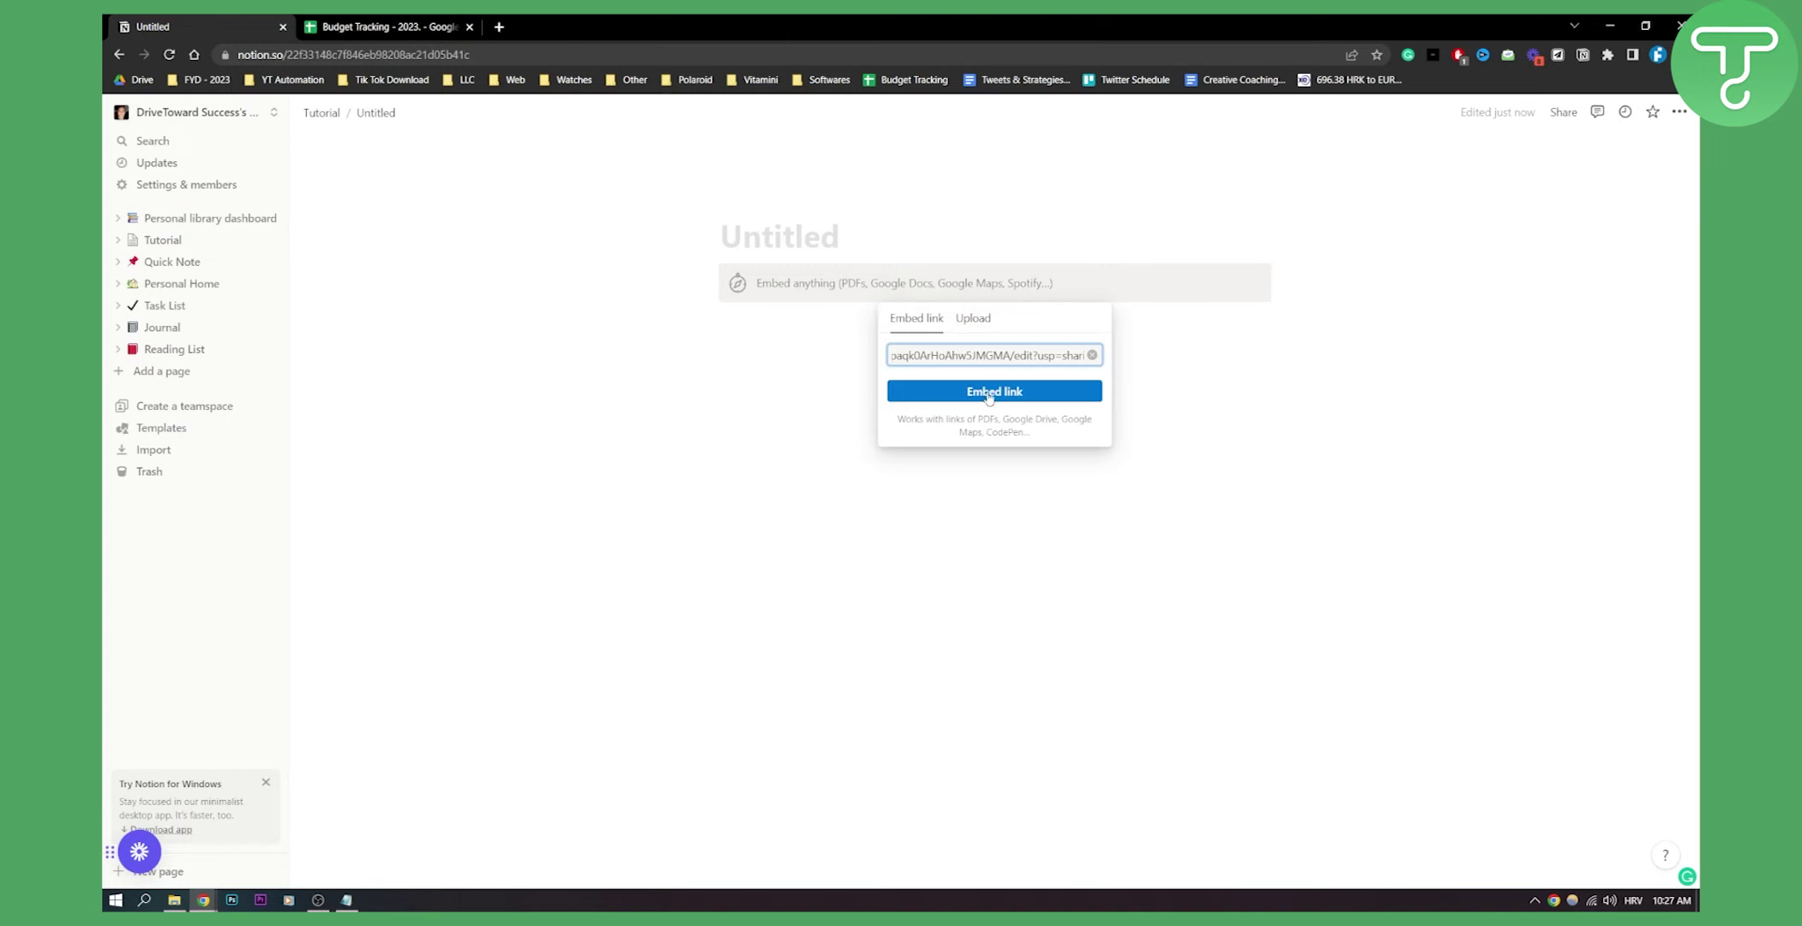
pyautogui.click(988, 393)
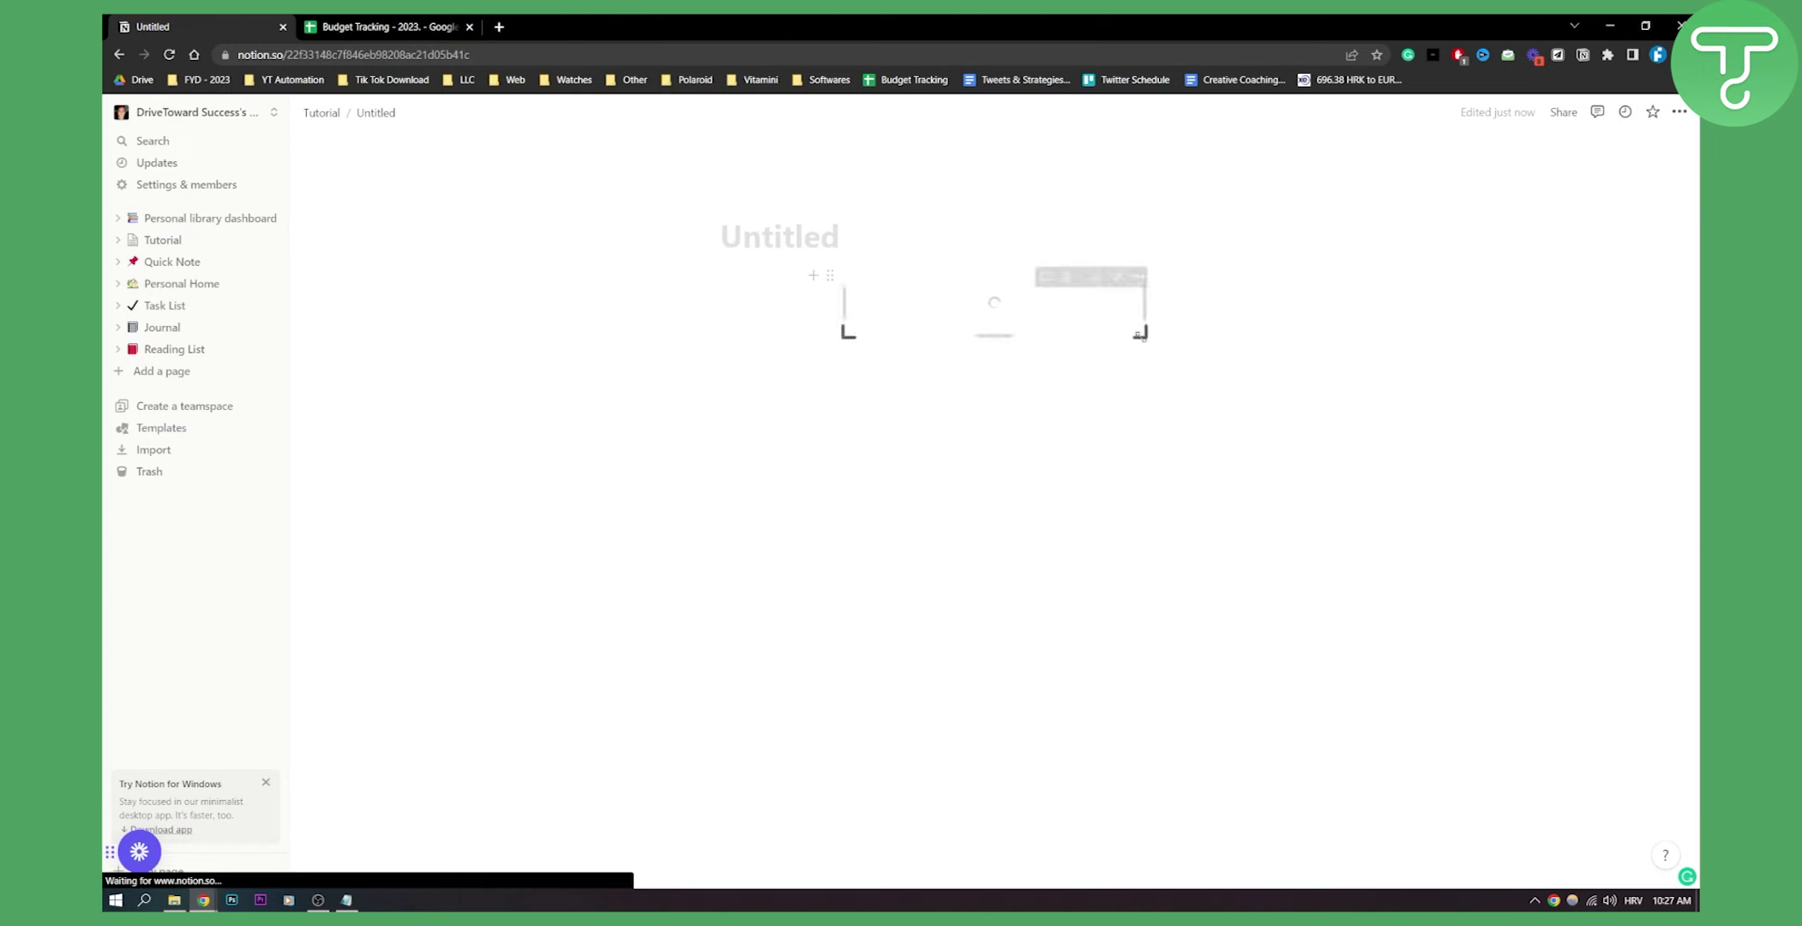
# Resize the spreadsheet embed to nearly full page width and dismiss the window-too-small notice
pyautogui.moveTo(1141, 336); pyautogui.dragTo(1380, 640)
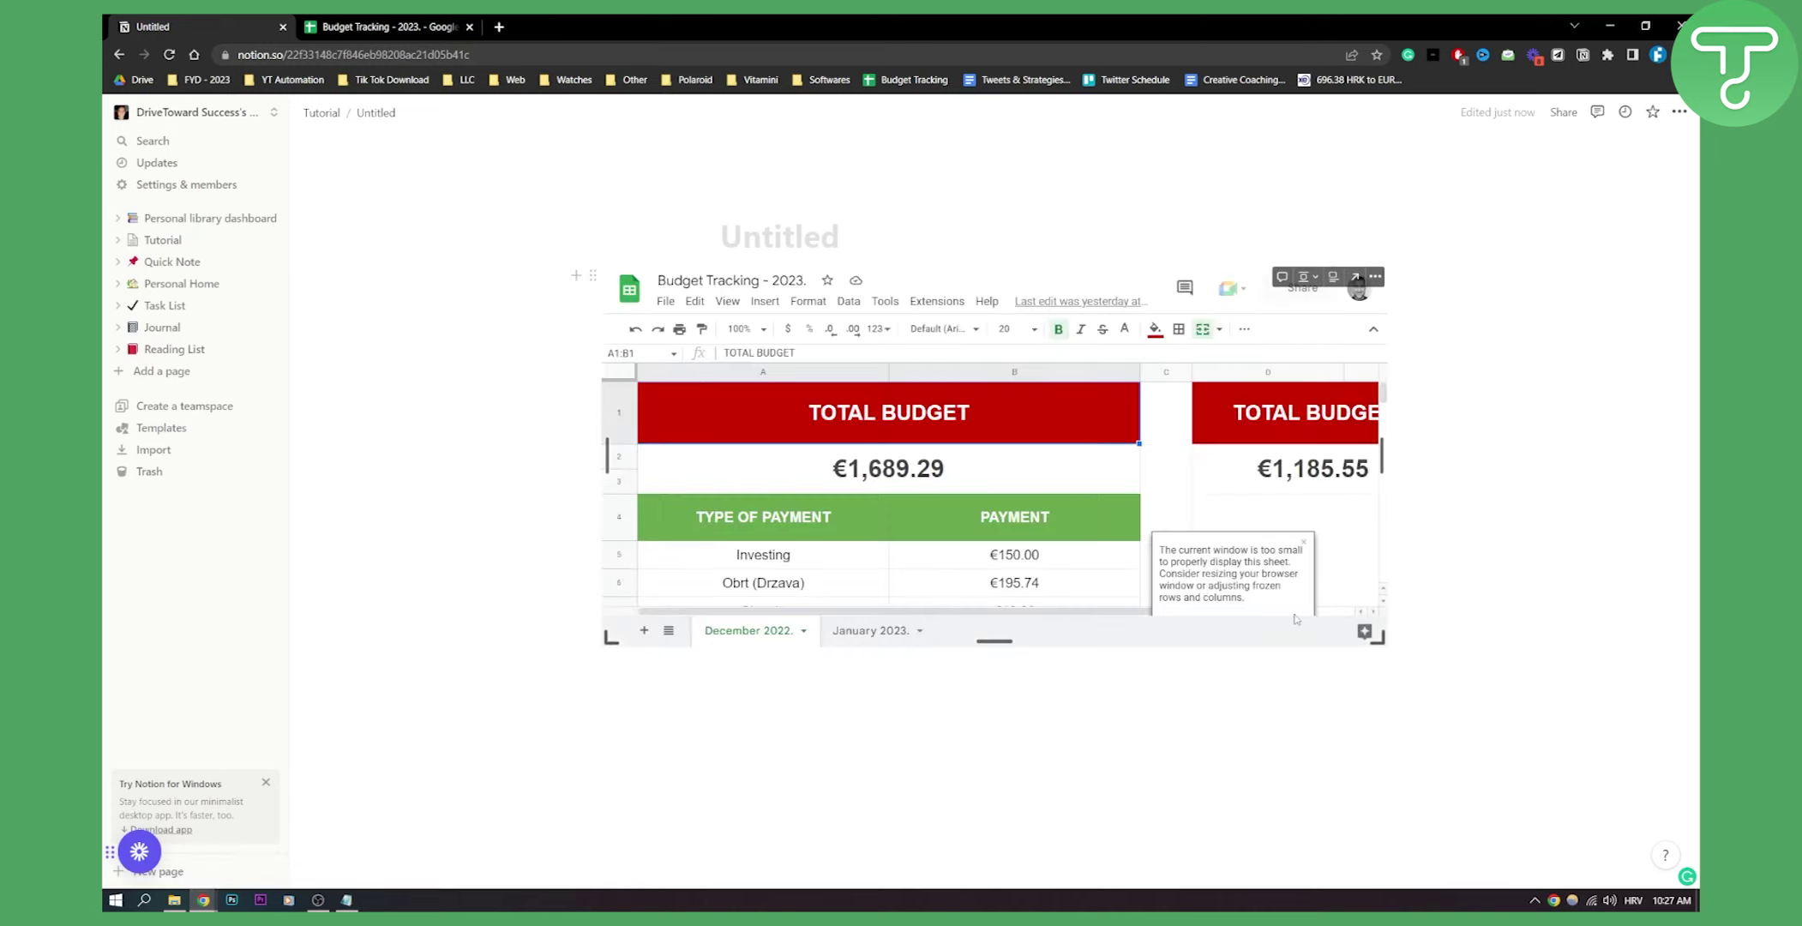
pyautogui.moveTo(1379, 638)
pyautogui.mouseDown()
pyautogui.moveTo(1015, 535)
pyautogui.moveTo(1275, 550)
pyautogui.mouseUp()
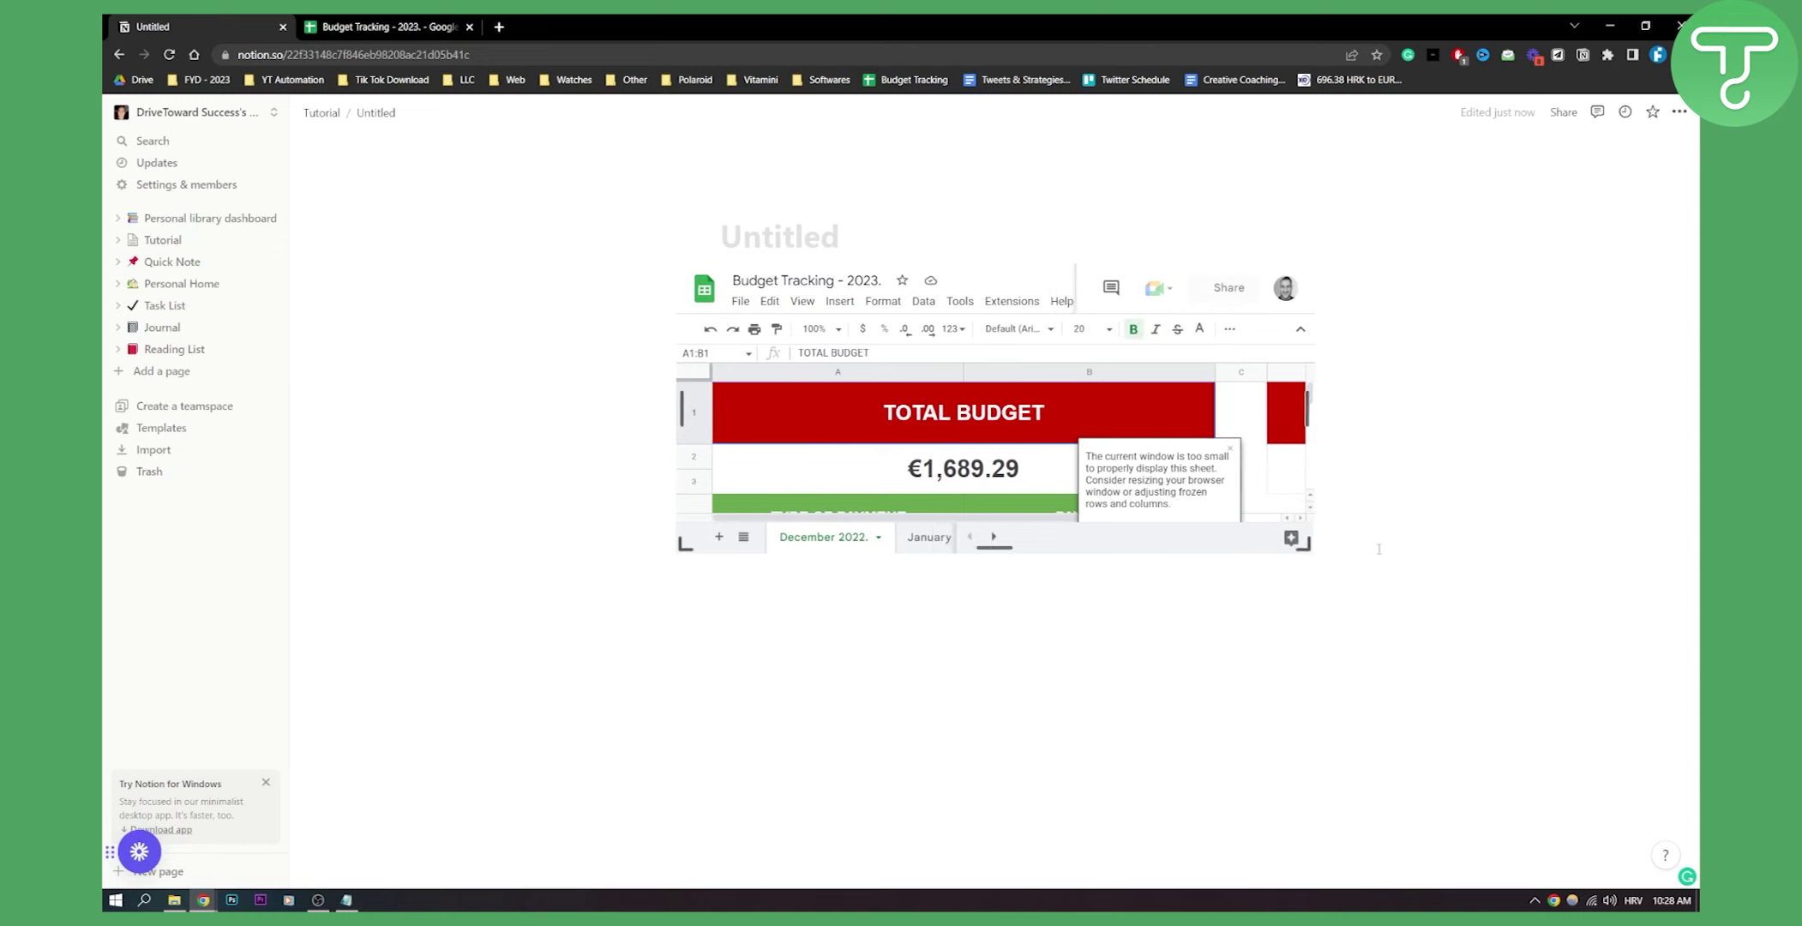
pyautogui.moveTo(1274, 549)
pyautogui.mouseDown()
pyautogui.moveTo(1393, 542)
pyautogui.moveTo(1503, 434)
pyautogui.moveTo(1509, 578)
pyautogui.mouseUp()
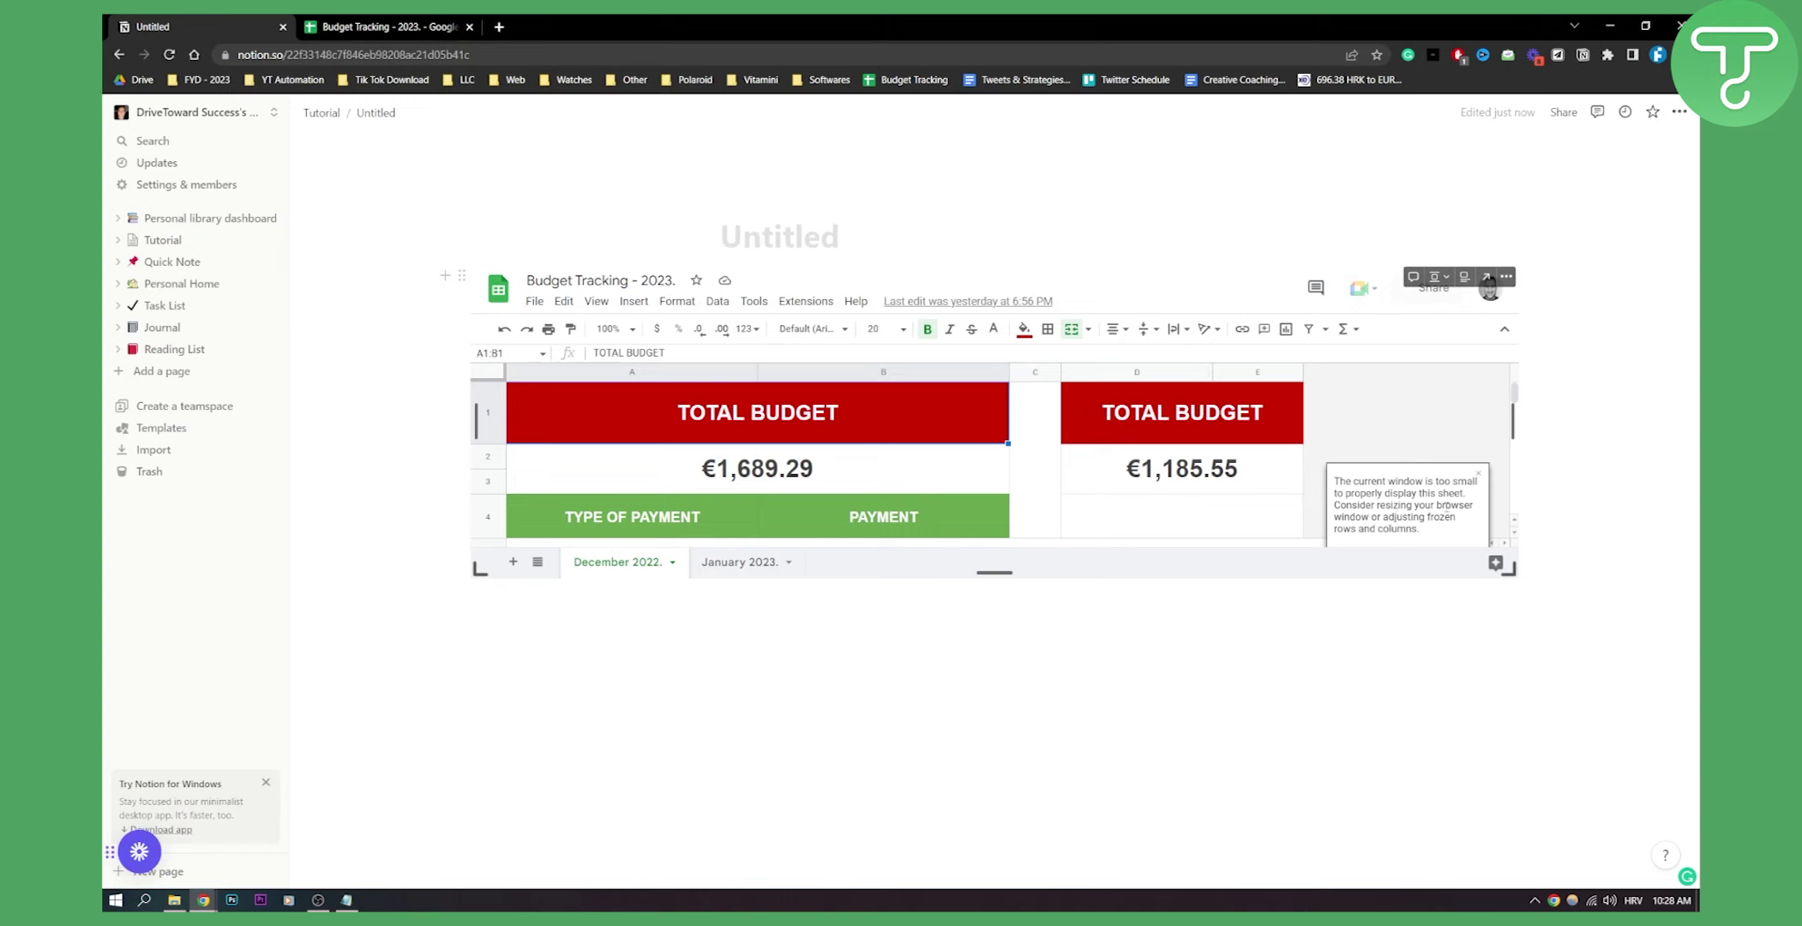
pyautogui.click(1478, 475)
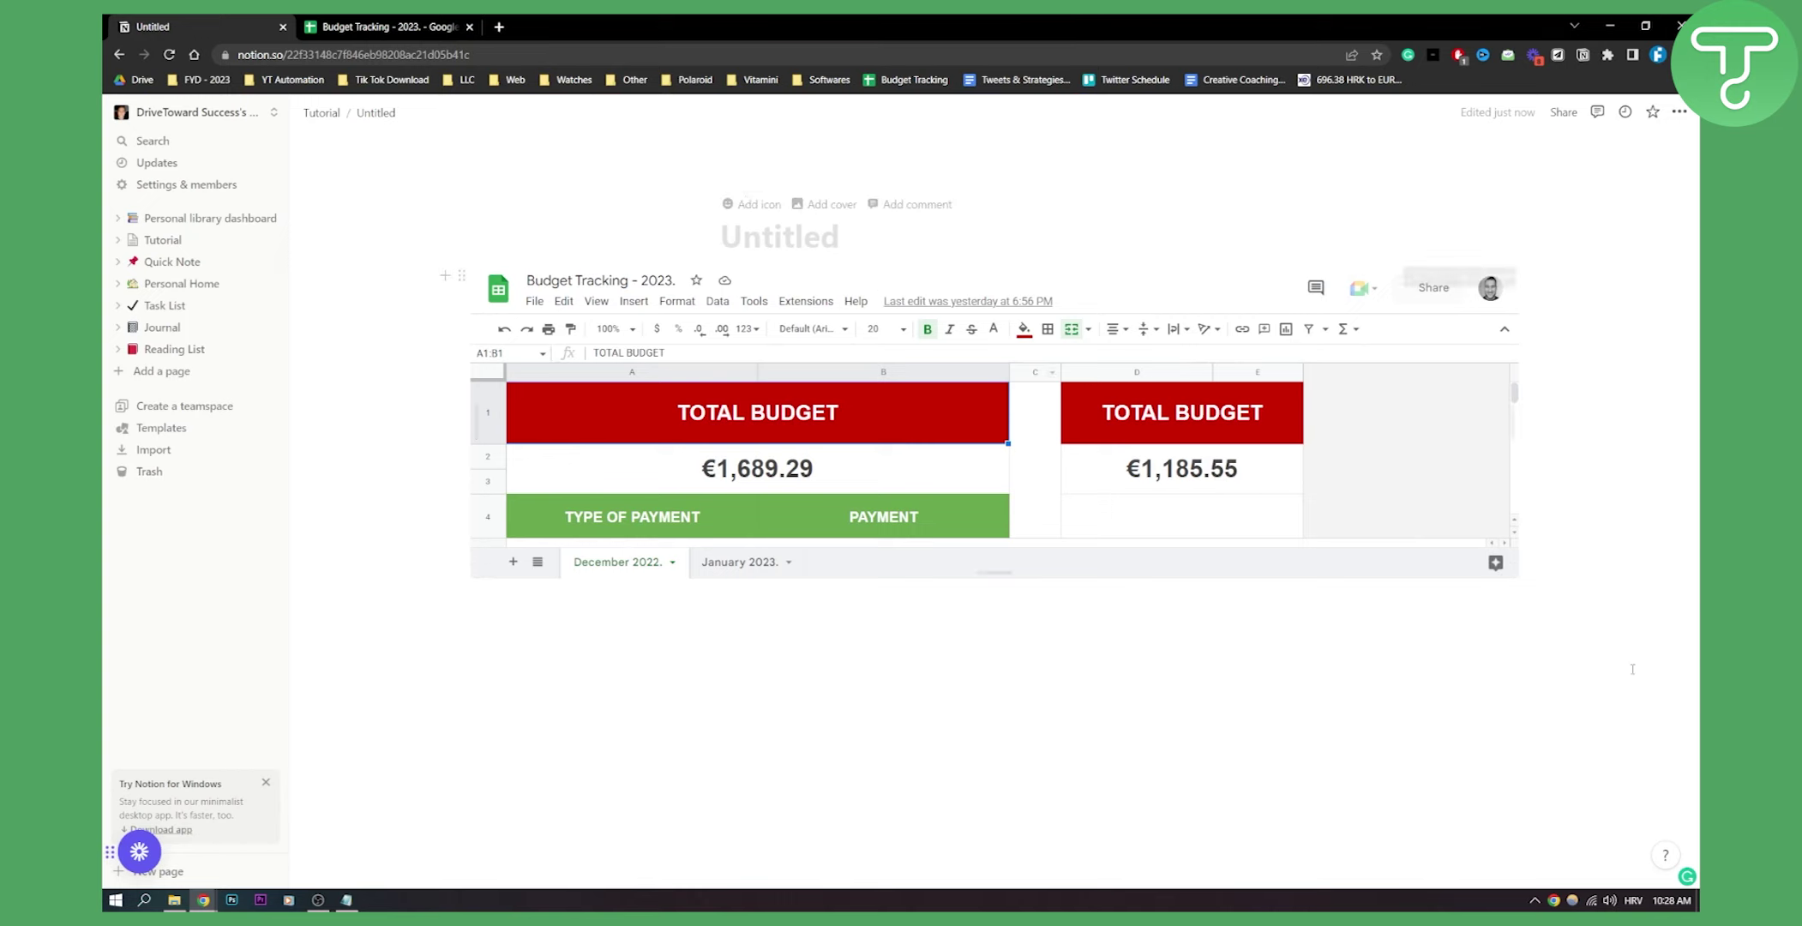
# Add an empty /embed block below the spreadsheet, leaving its link unset
pyautogui.click(763, 623)
pyautogui.write('/embed')
pyautogui.press('Return')
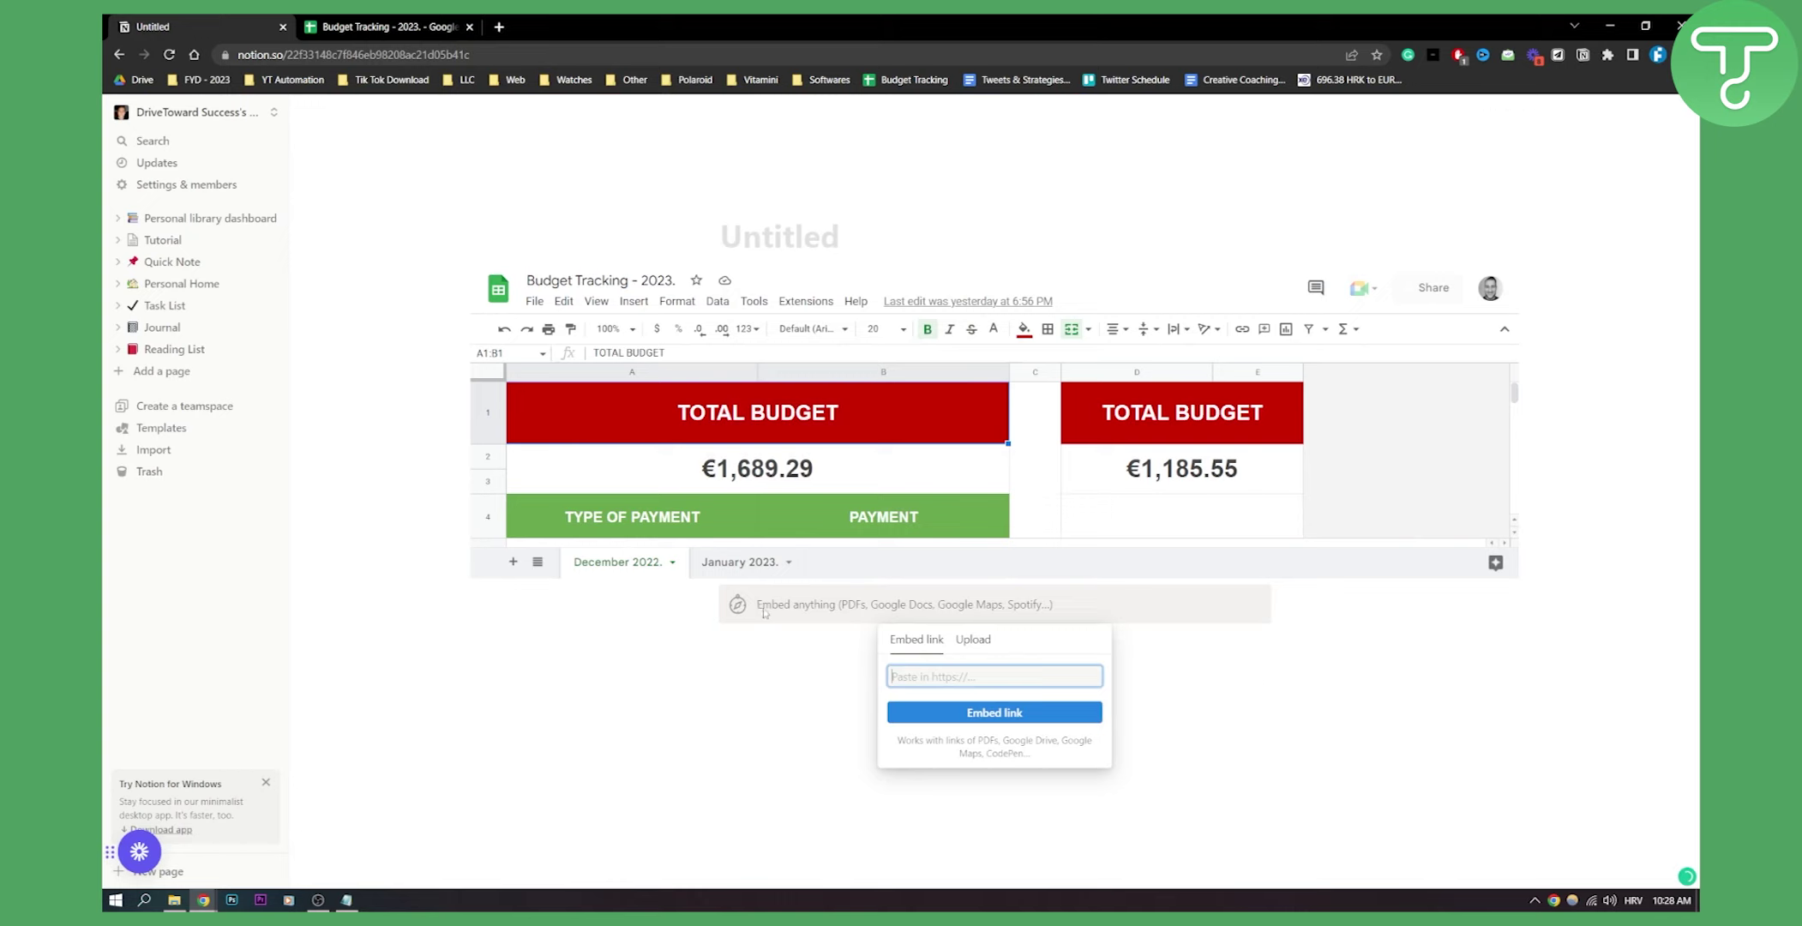
pyautogui.click(1249, 674)
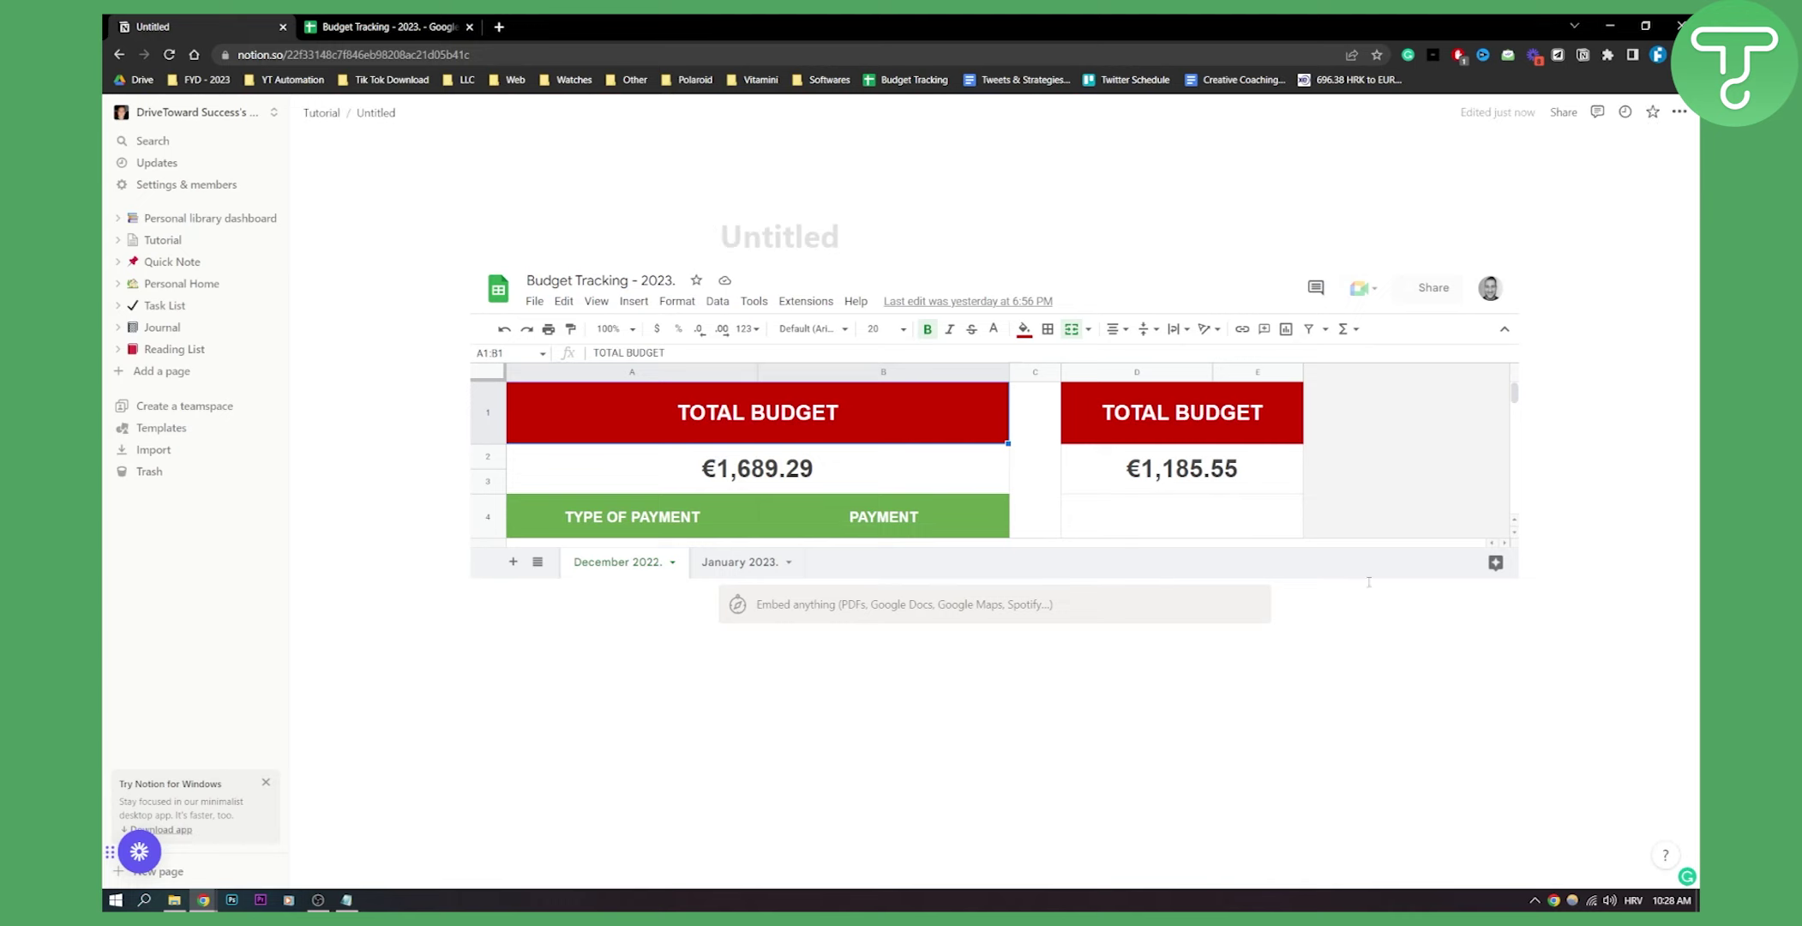
# Delete the Budget Tracking sheet embed and the empty embed block through their ⋯ menus
pyautogui.moveTo(991, 419)
pyautogui.click(1503, 278)
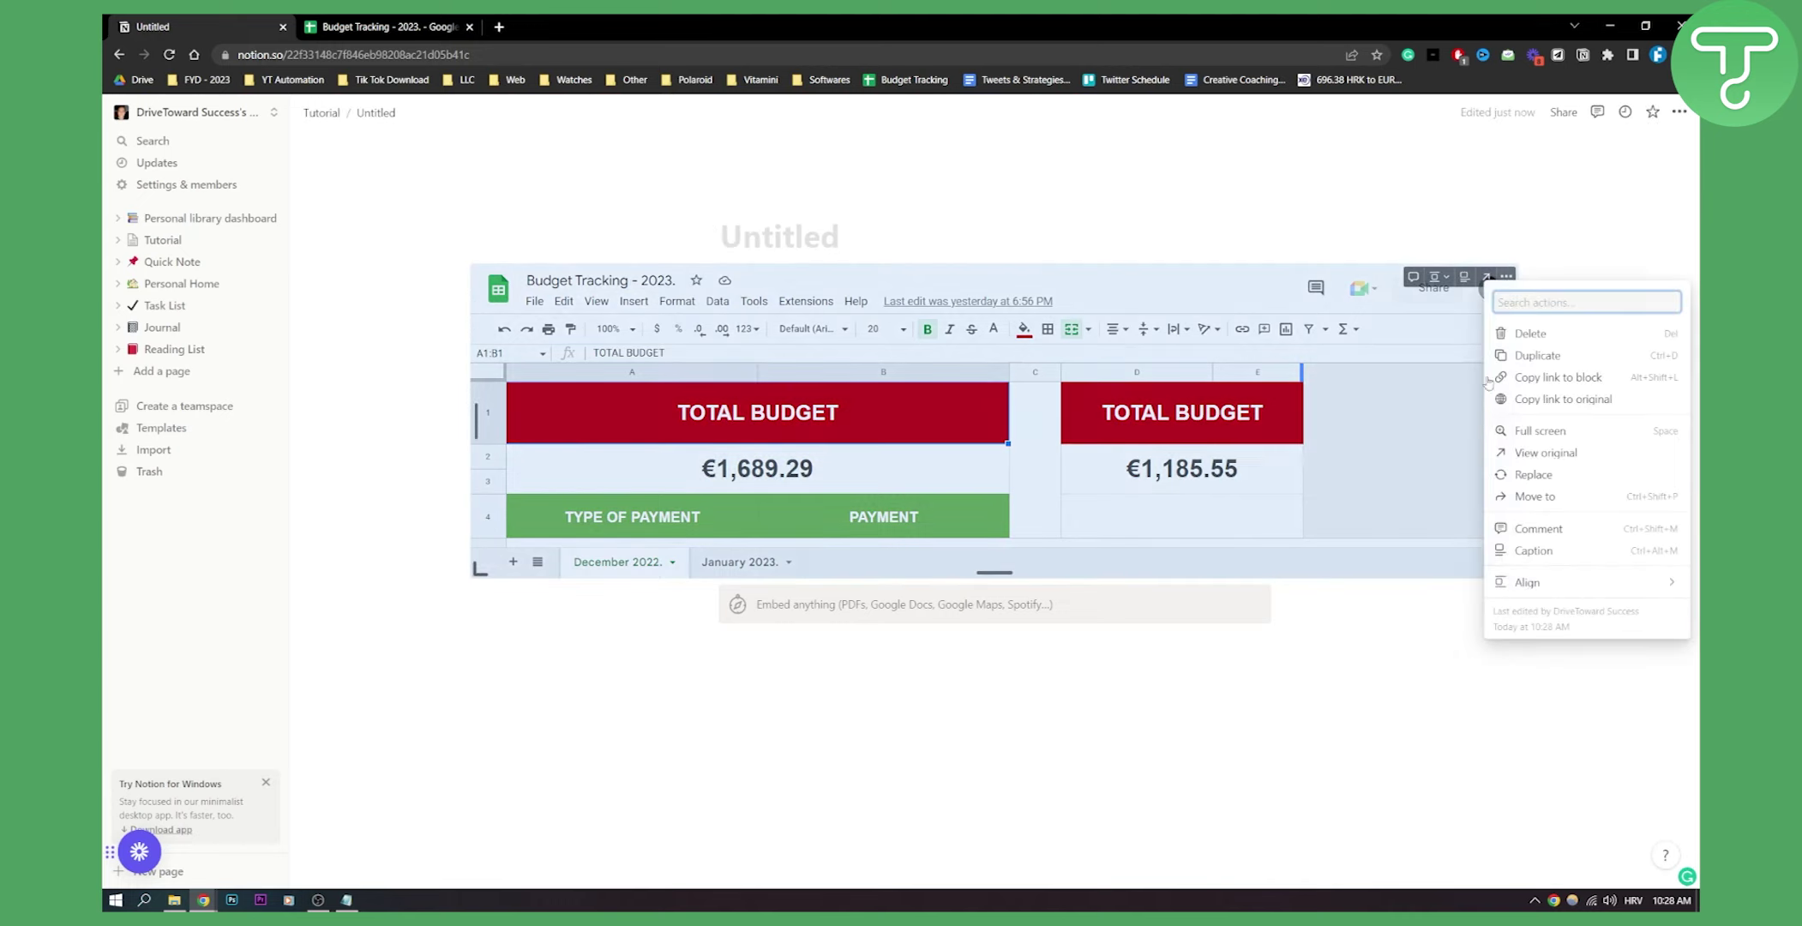
pyautogui.click(1530, 333)
pyautogui.click(994, 283)
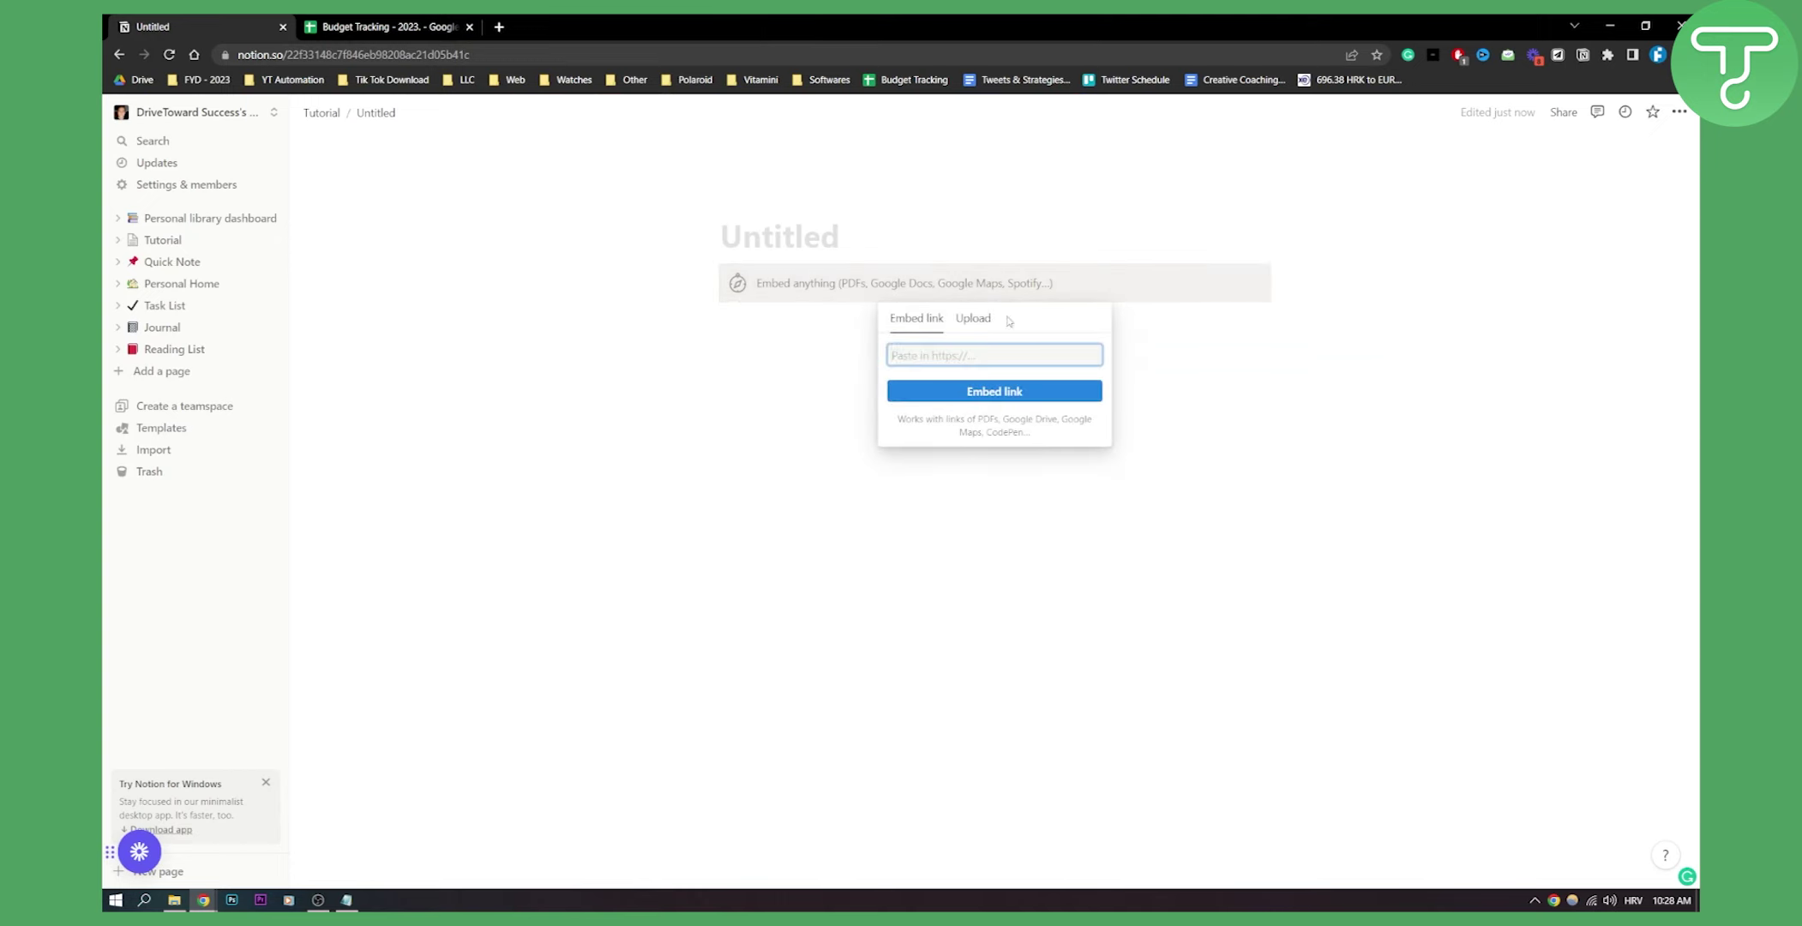
pyautogui.click(775, 334)
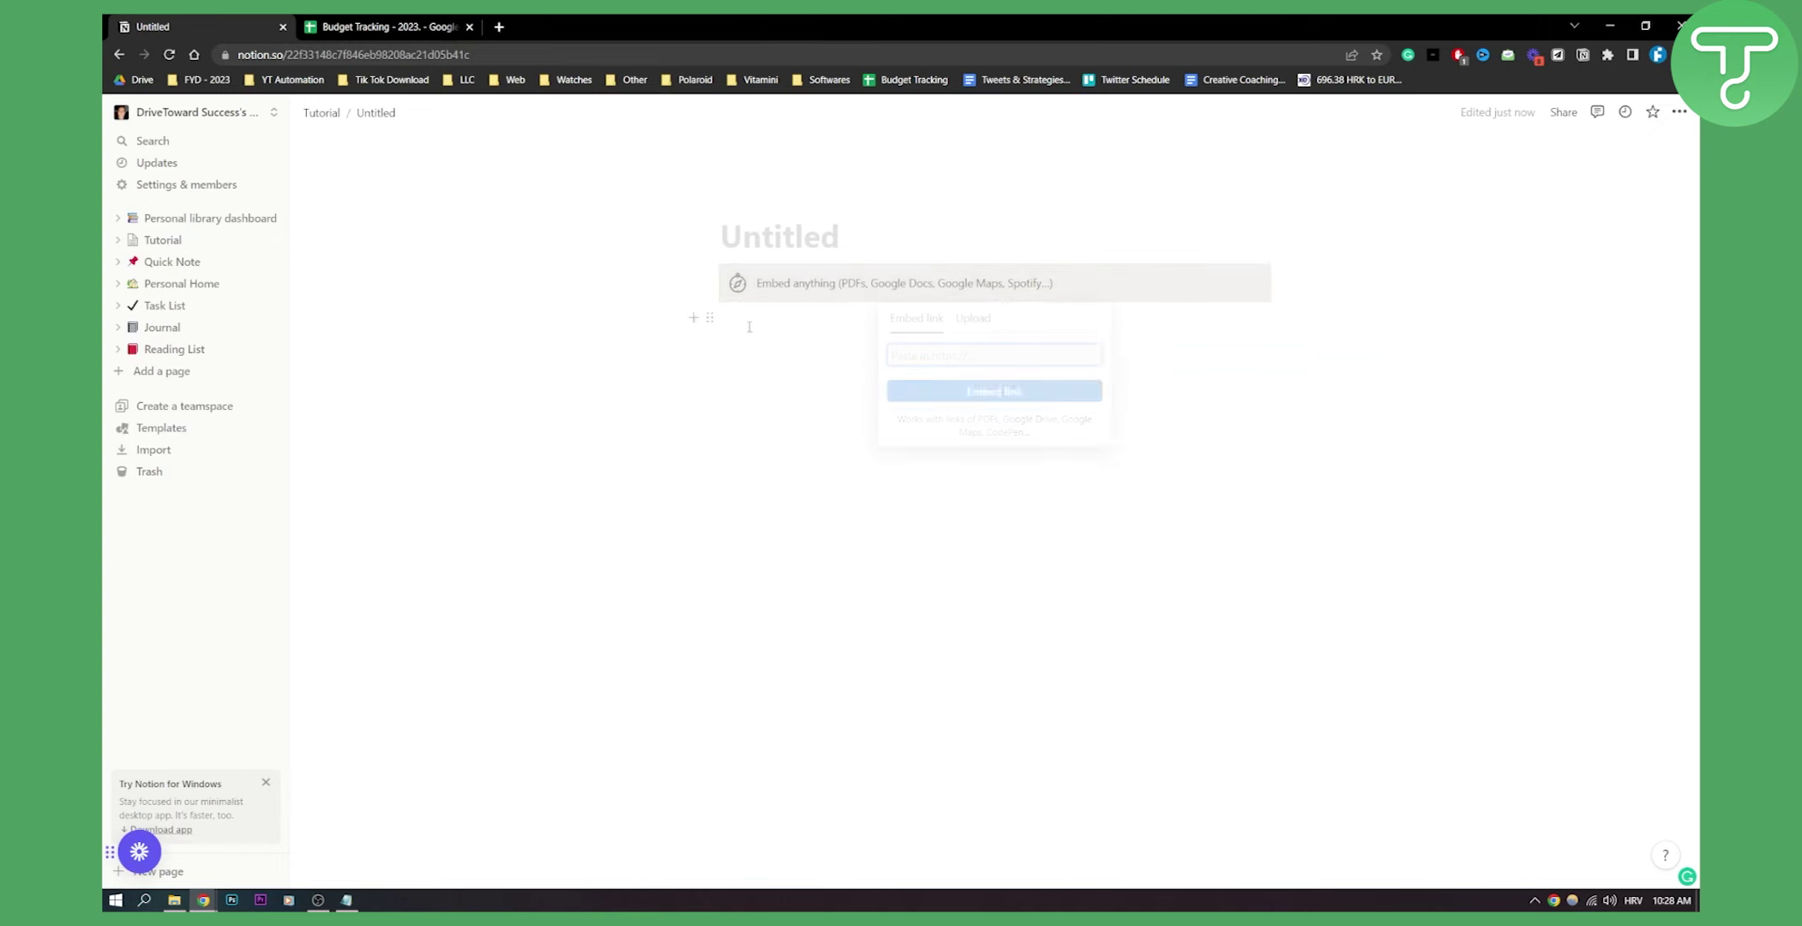
pyautogui.click(1258, 279)
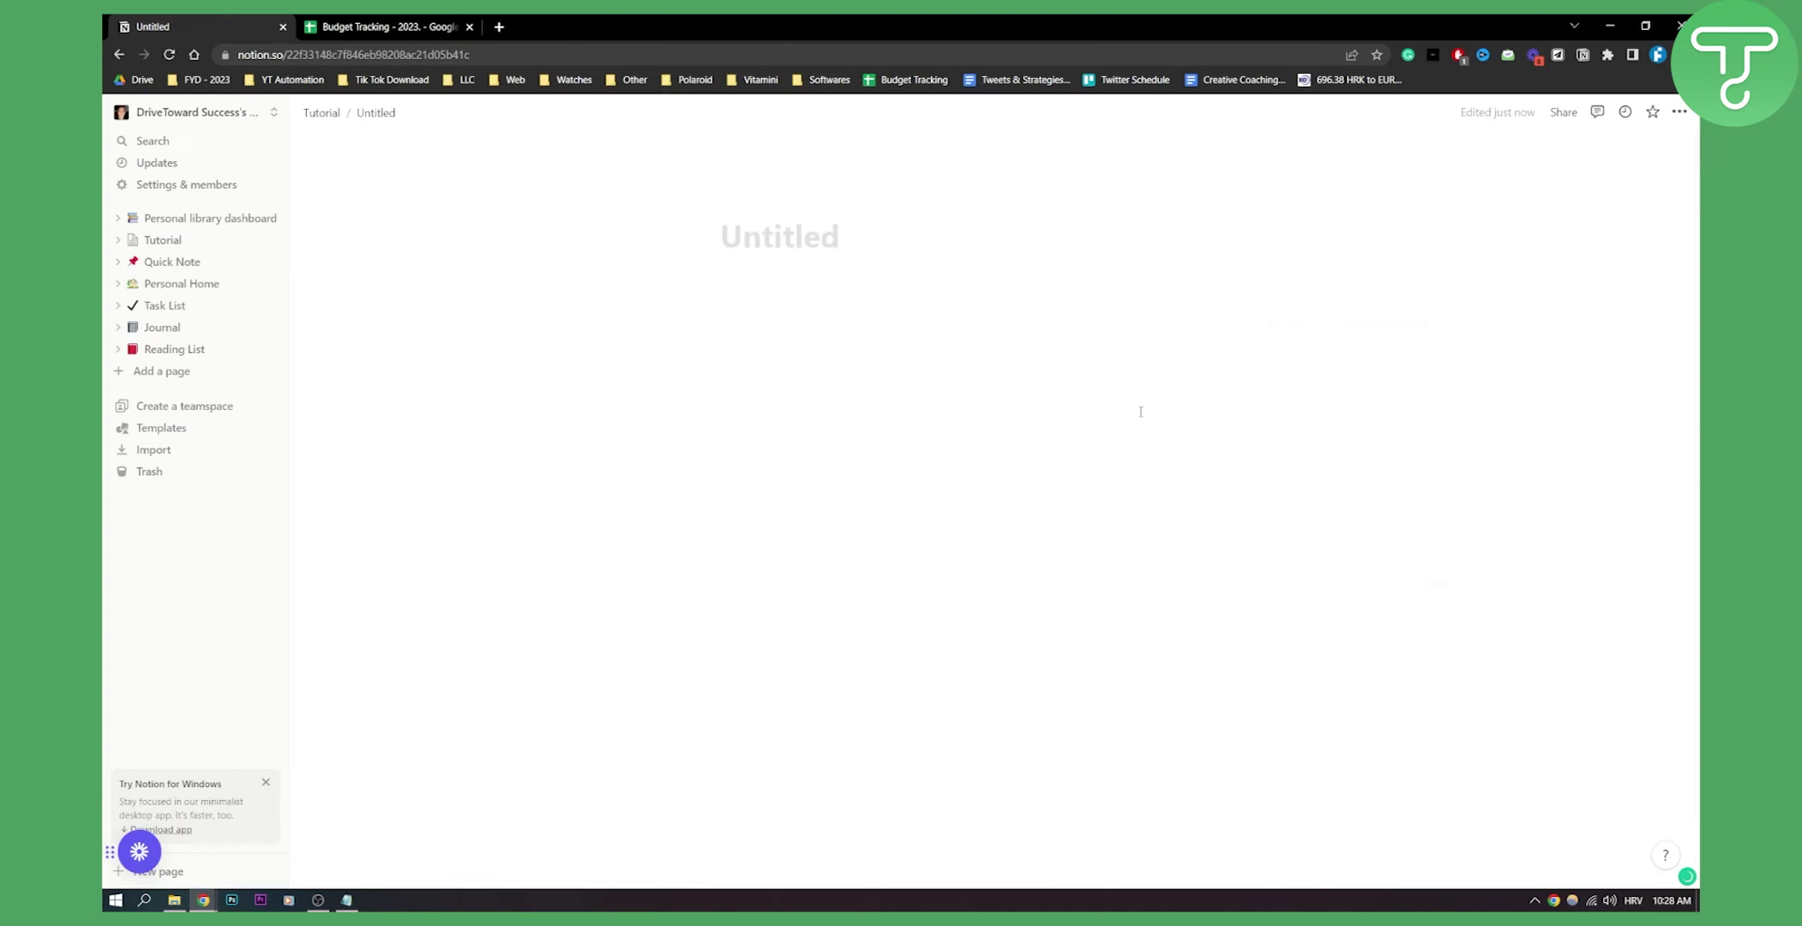